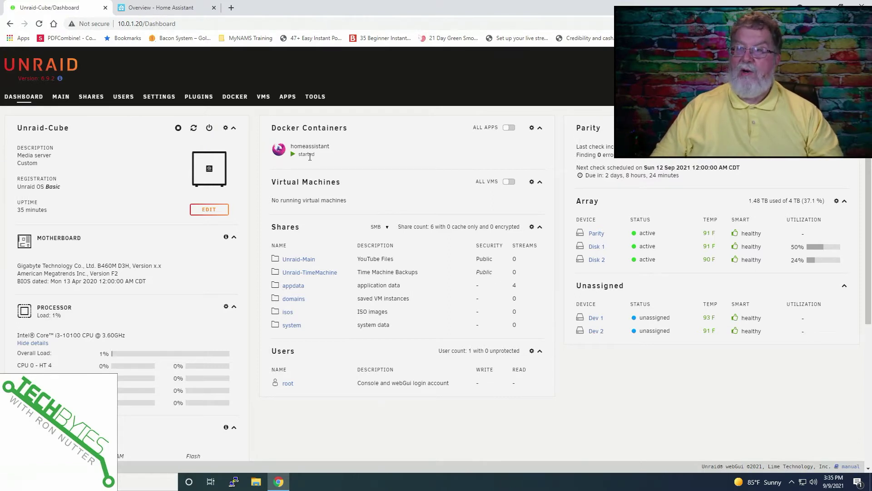
- Check the homeassistant container on Unraid's Docker page, then switch to the Home Assistant Overview tab
{"action": "left_click", "coordinate": [235, 98]}
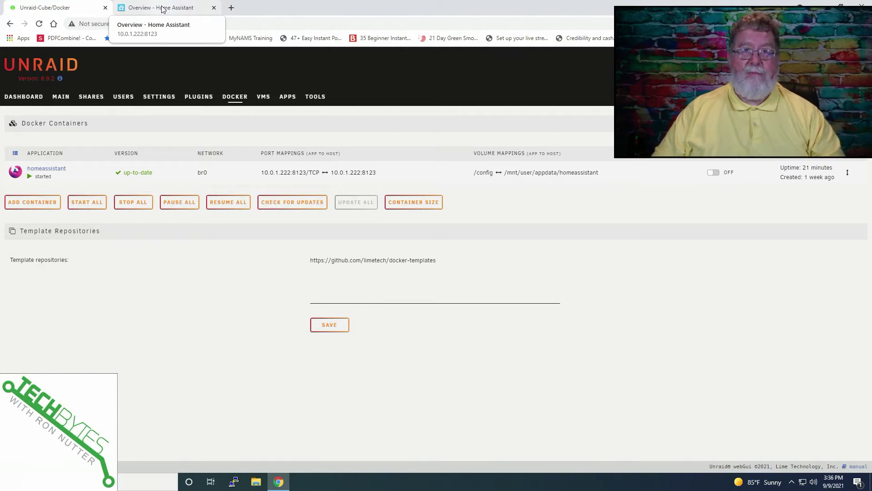
{"action": "left_click", "coordinate": [162, 9]}
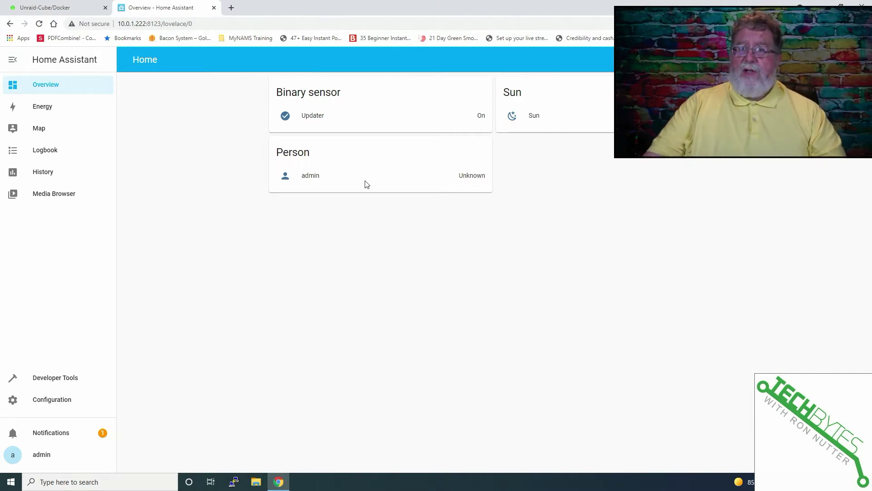
- Configure the discovered LIFX integration from Integrations, adding the Night Stand bulb as one device and entity
{"action": "left_click", "coordinate": [69, 405]}
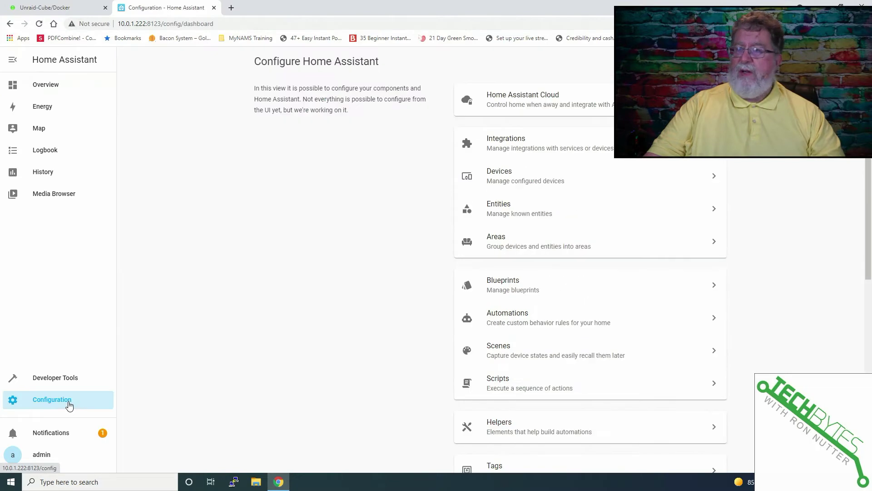
{"action": "left_click", "coordinate": [501, 150]}
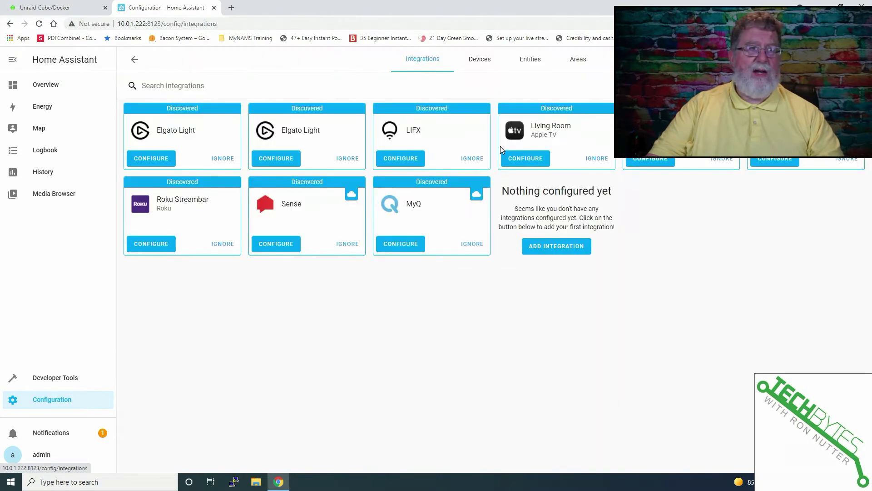
{"action": "left_click", "coordinate": [399, 158]}
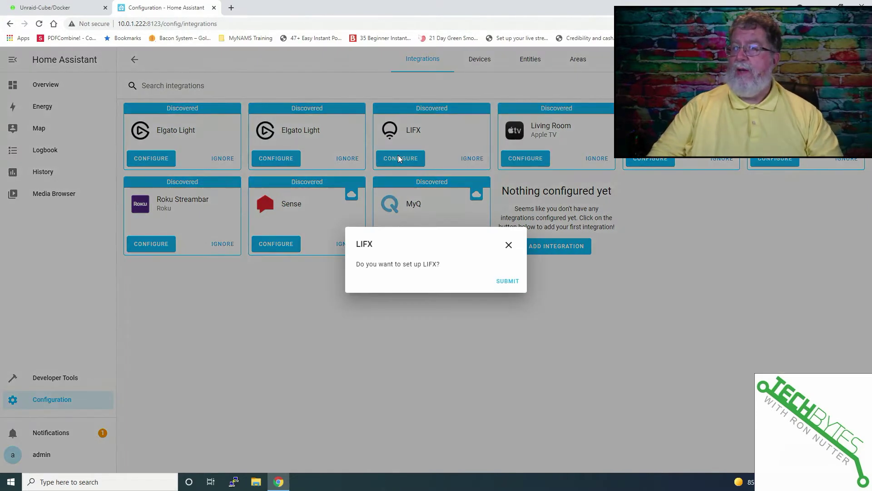
{"action": "left_click", "coordinate": [507, 281]}
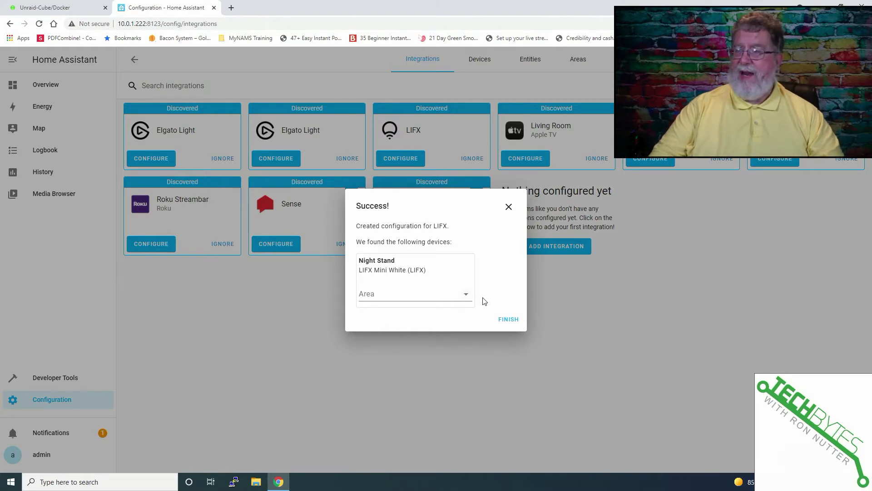
{"action": "left_click", "coordinate": [505, 319]}
{"action": "left_click", "coordinate": [479, 232]}
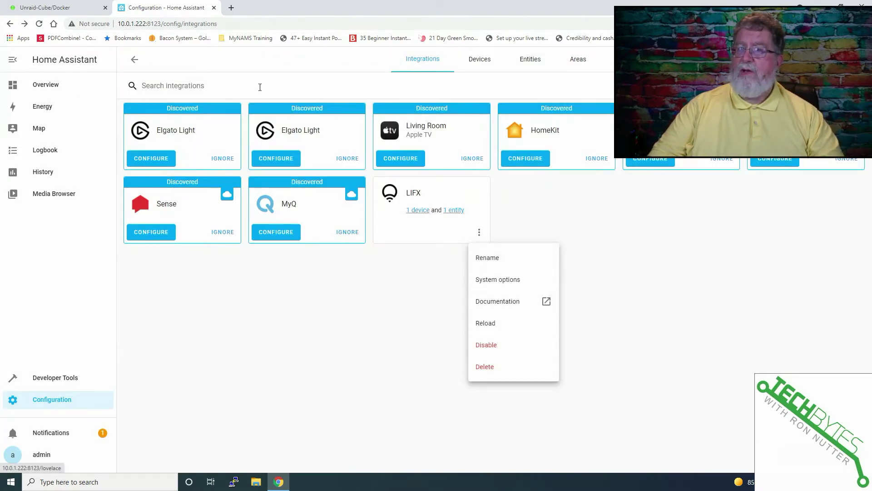
- On the Overview dashboard, switch the Night Stand light on, off, then on again
{"action": "left_click", "coordinate": [49, 86]}
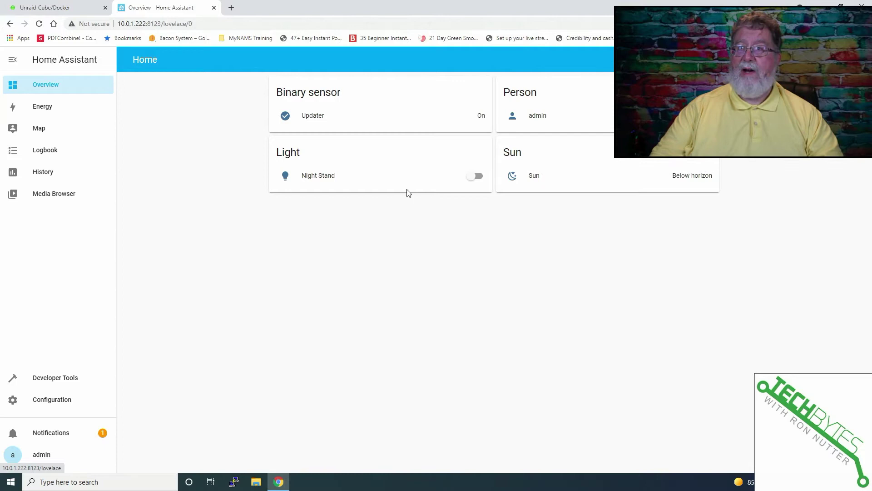
{"action": "left_click", "coordinate": [474, 176]}
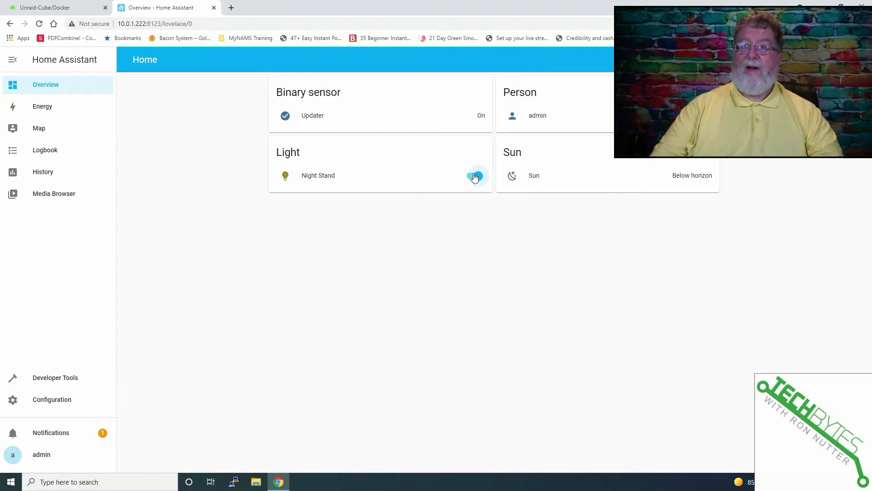
{"action": "left_click", "coordinate": [474, 176]}
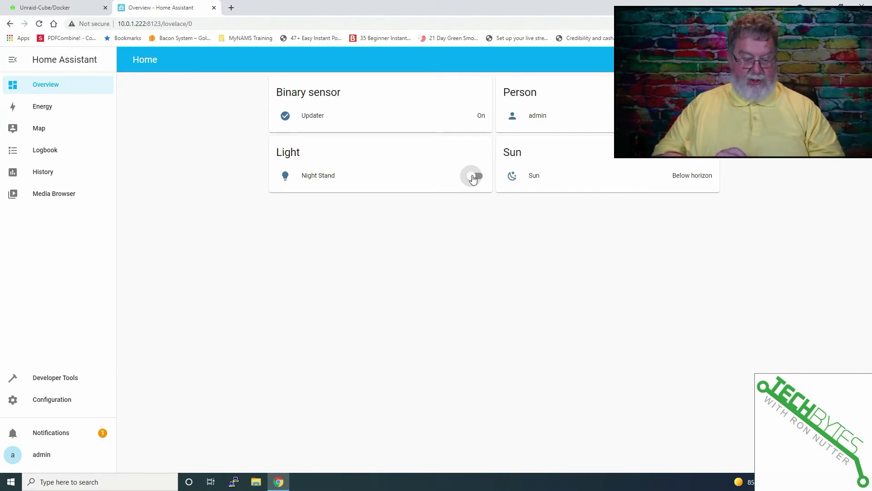
{"action": "left_click", "coordinate": [475, 179]}
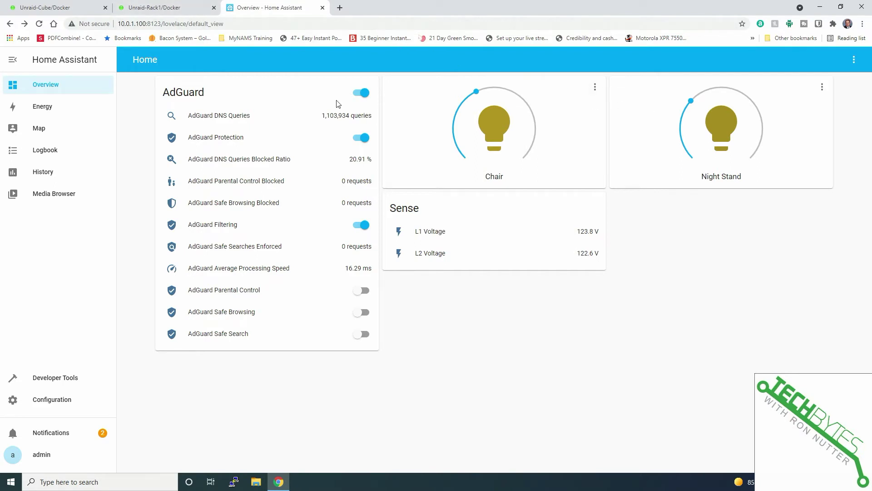
- Edit the dashboard and save a new Light card using entity light.chair
{"action": "left_click", "coordinate": [854, 60]}
{"action": "left_click", "coordinate": [833, 84]}
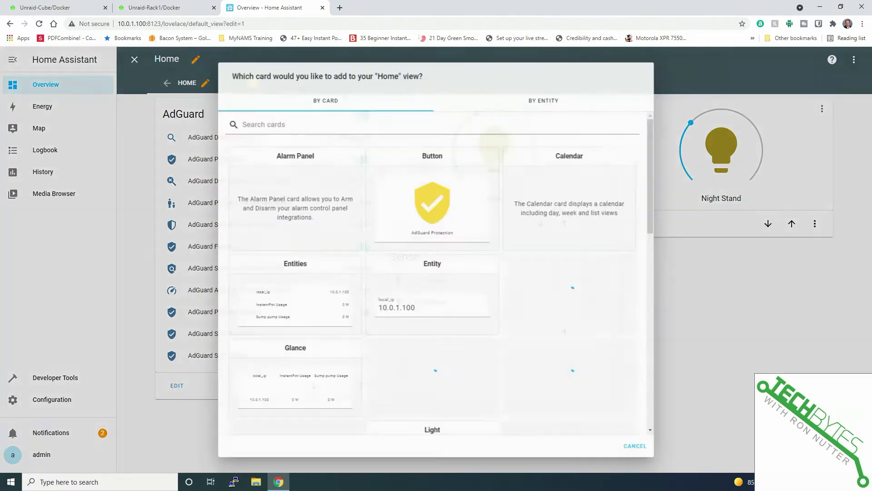
{"action": "scroll", "coordinate": [393, 278], "scroll_direction": "down", "scroll_amount": 5}
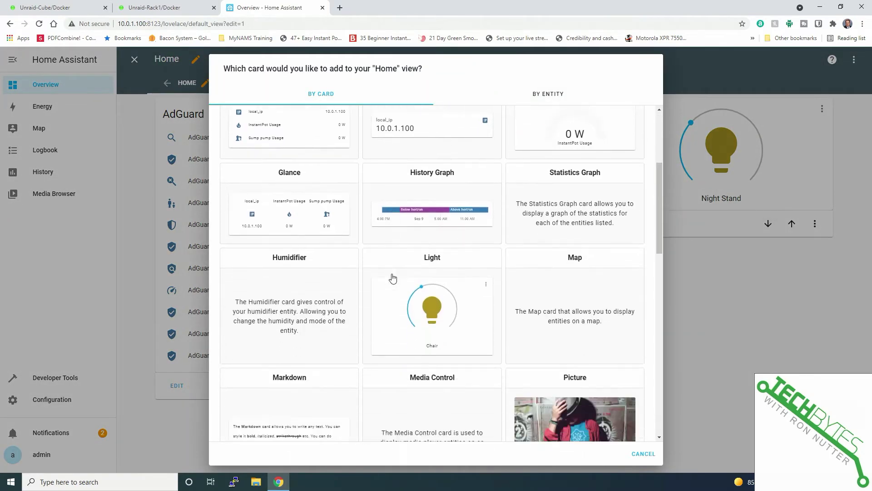
{"action": "left_click", "coordinate": [455, 248]}
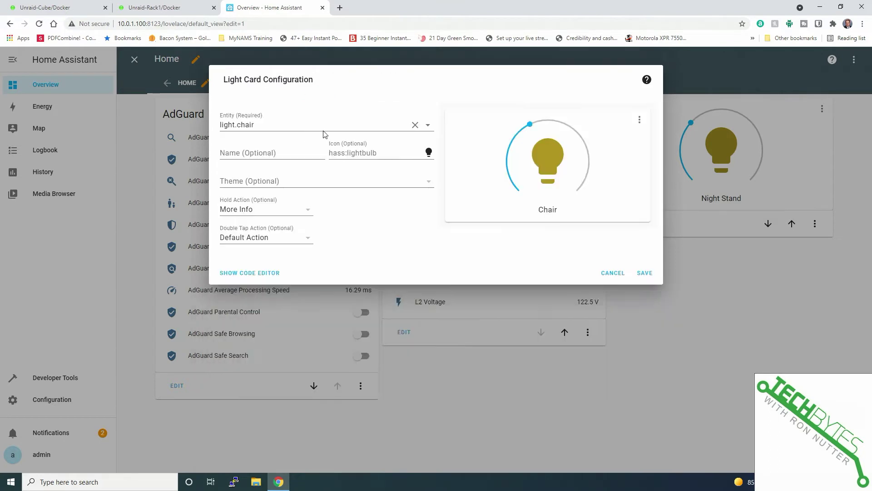
{"action": "left_click", "coordinate": [427, 126]}
{"action": "left_click", "coordinate": [428, 126]}
{"action": "left_click", "coordinate": [622, 273]}
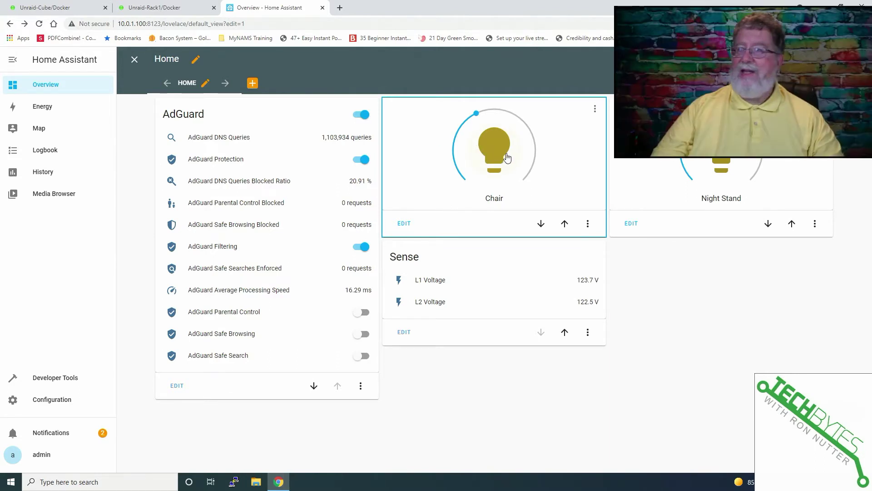
- Turn the Chair light off and back on, raising its brightness near full
{"action": "left_click", "coordinate": [493, 143]}
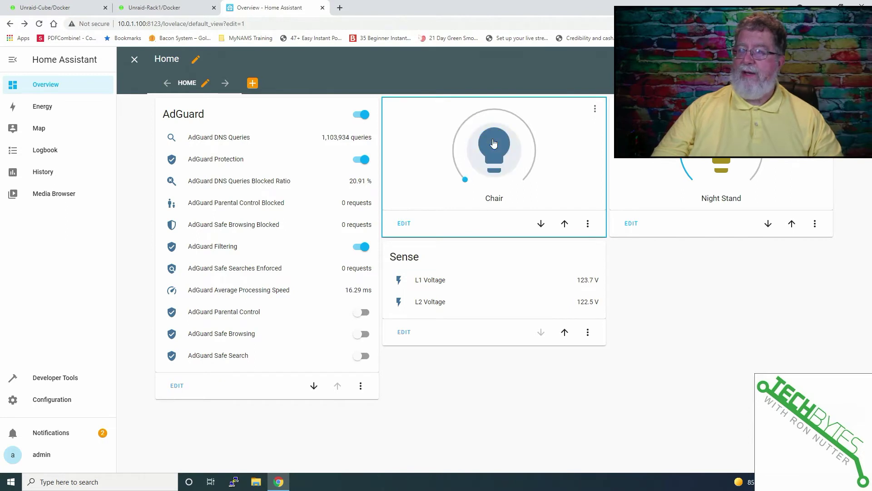
{"action": "left_click", "coordinate": [474, 164]}
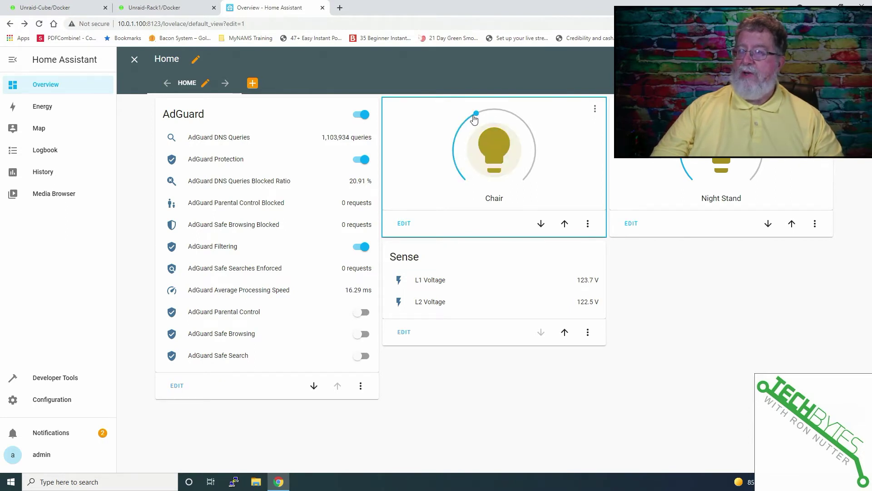
{"action": "left_click_drag", "start_coordinate": [474, 119], "coordinate": [491, 110]}
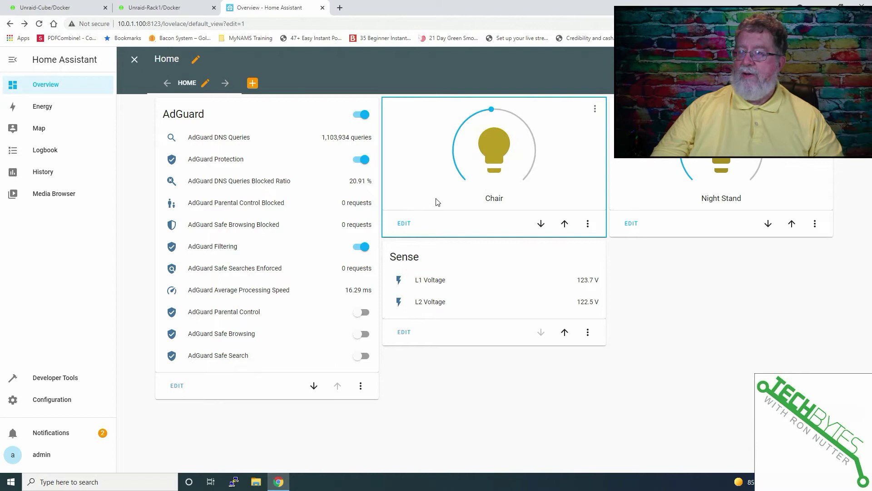
- View the Chair card's settings as code, discard the edits, and exit dashboard edit mode
{"action": "left_click", "coordinate": [404, 223]}
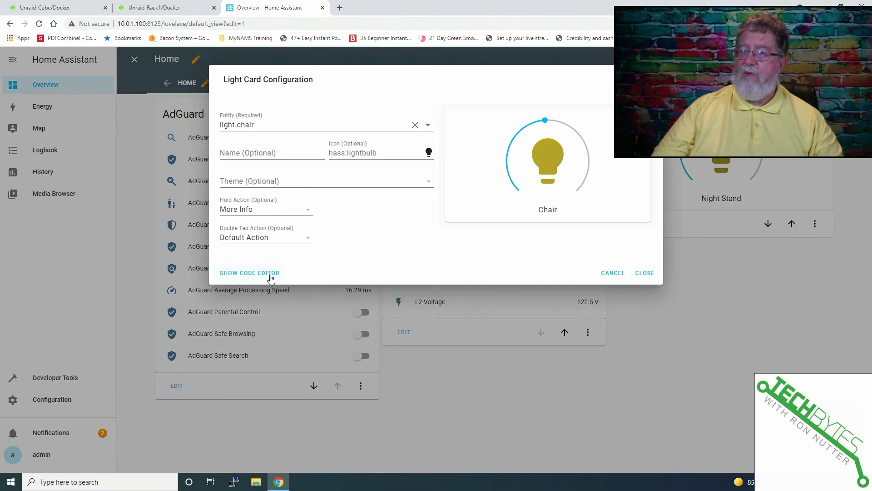
{"action": "left_click", "coordinate": [268, 273]}
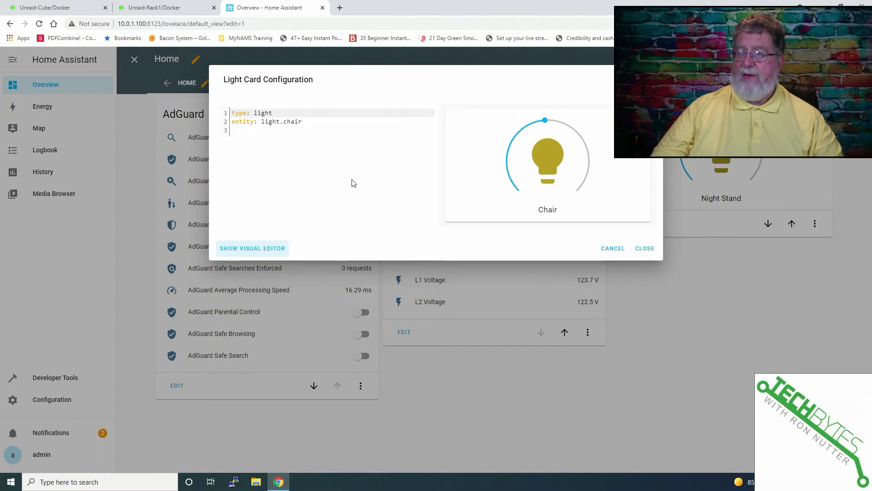
{"action": "left_click", "coordinate": [609, 249]}
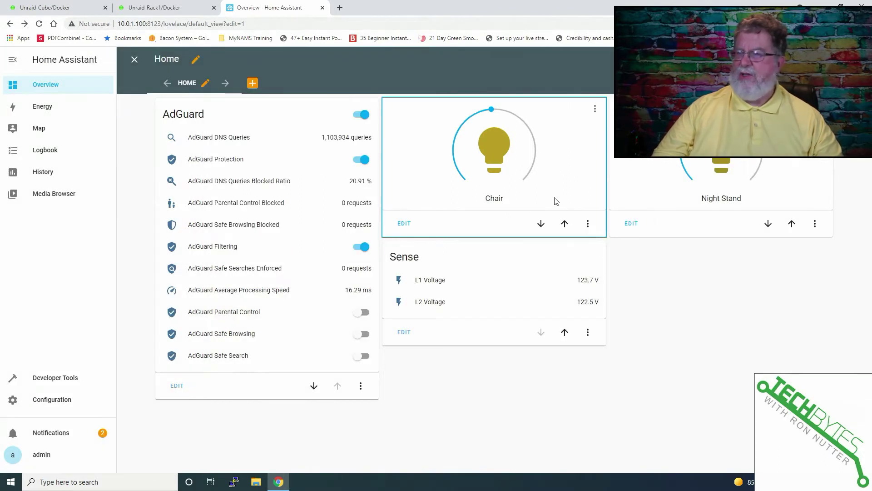
{"action": "left_click", "coordinate": [587, 223]}
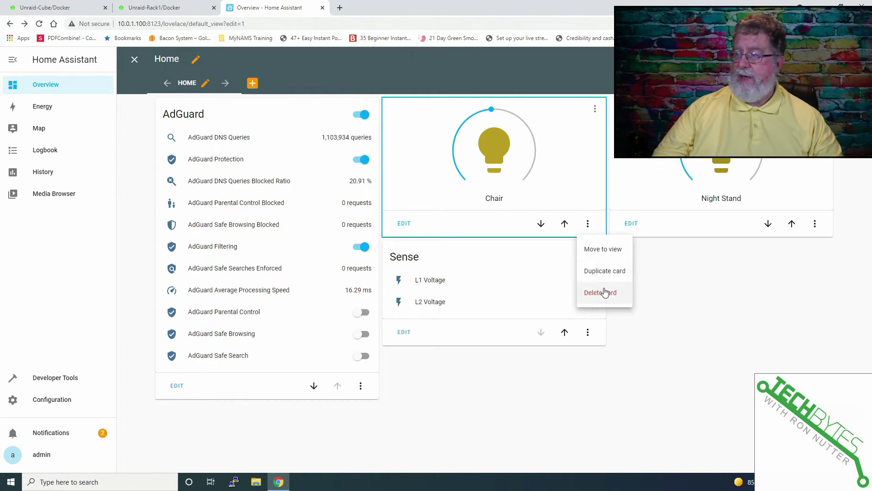
{"action": "left_click", "coordinate": [174, 83]}
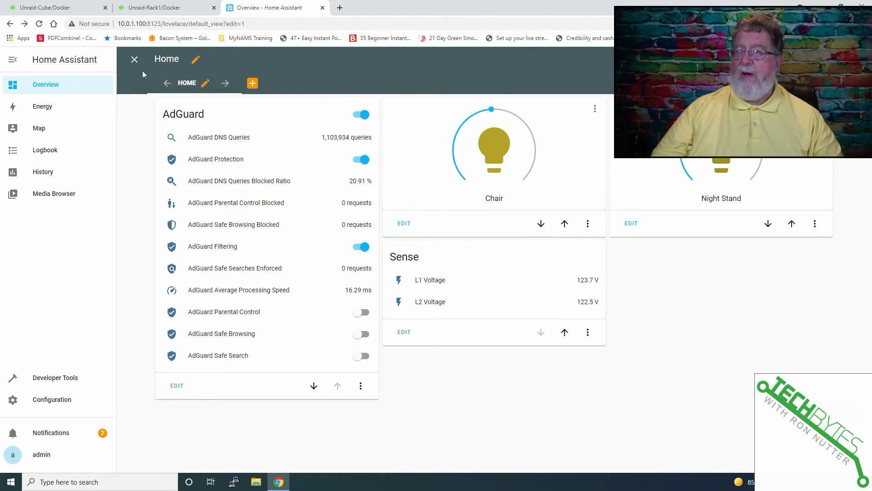
{"action": "left_click", "coordinate": [132, 61]}
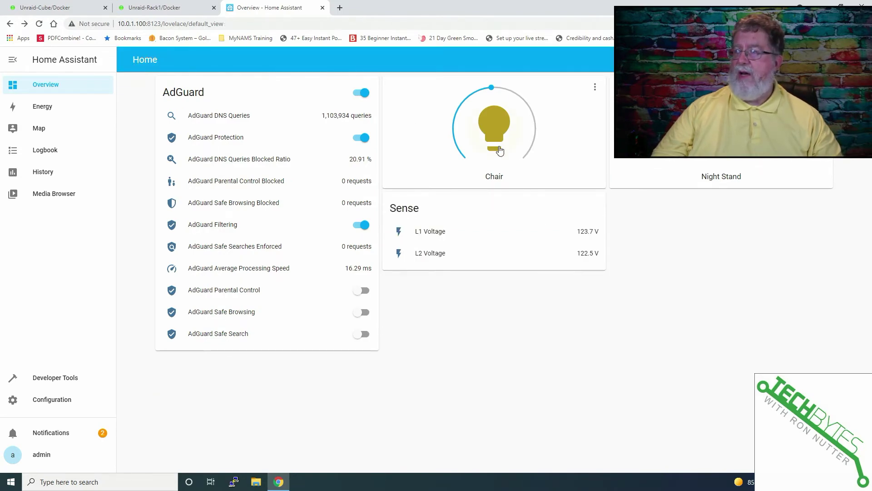
- Turn the Chair light off and shift its colour temperature warmer in its detailed controls
{"action": "left_click", "coordinate": [503, 128]}
{"action": "left_click", "coordinate": [589, 87]}
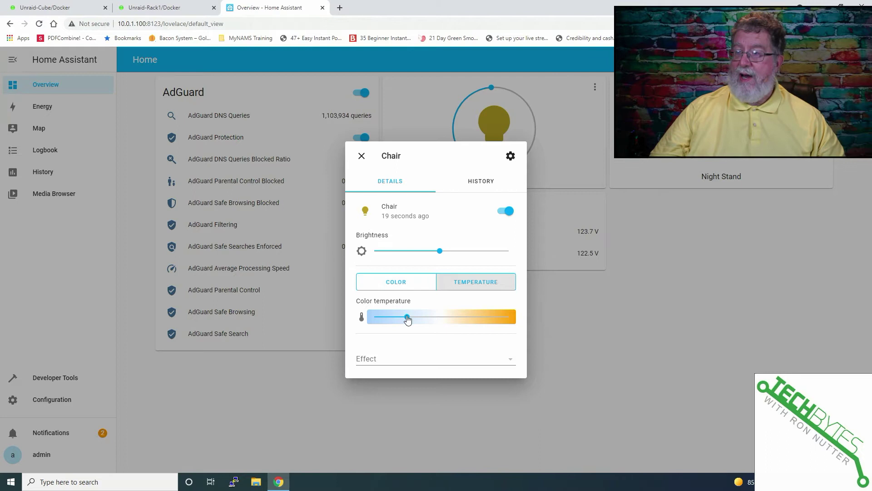
{"action": "left_click_drag", "start_coordinate": [407, 318], "coordinate": [430, 318]}
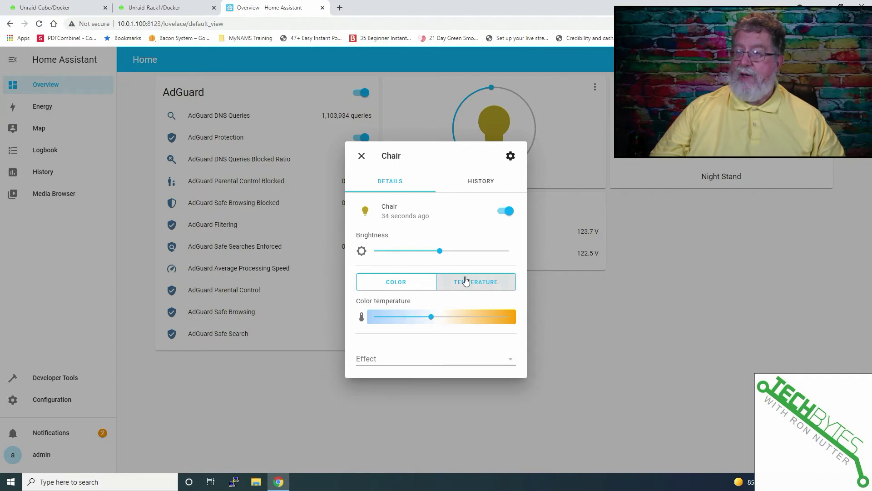
- Browse the Chair light's colour mode, available effects and on/off history, then close its details
{"action": "left_click", "coordinate": [420, 282]}
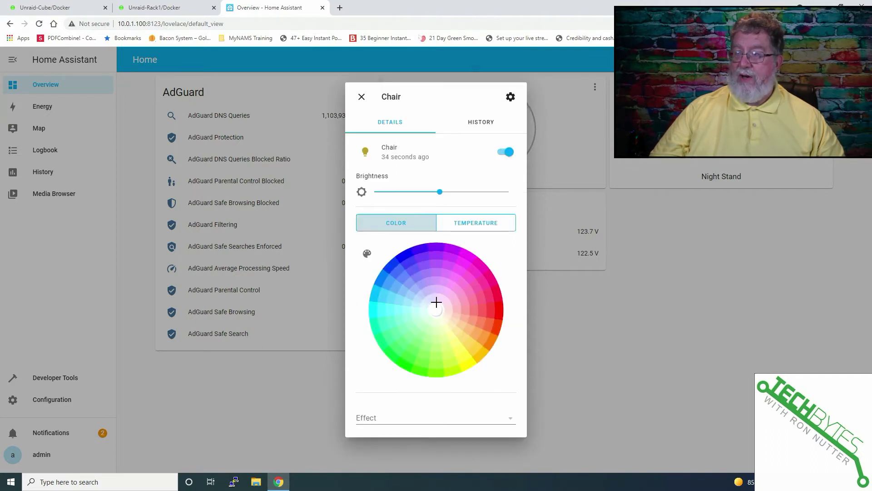
{"action": "left_click", "coordinate": [511, 418]}
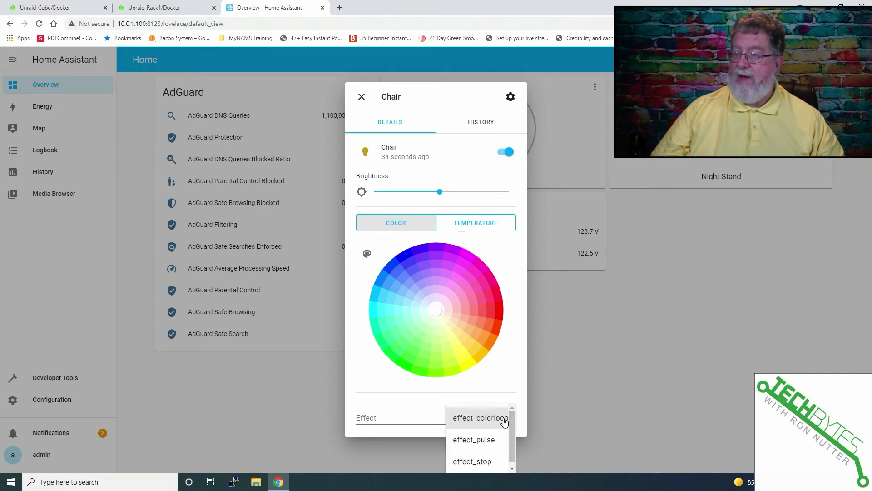
{"action": "scroll", "coordinate": [497, 420], "scroll_direction": "down", "scroll_amount": 1}
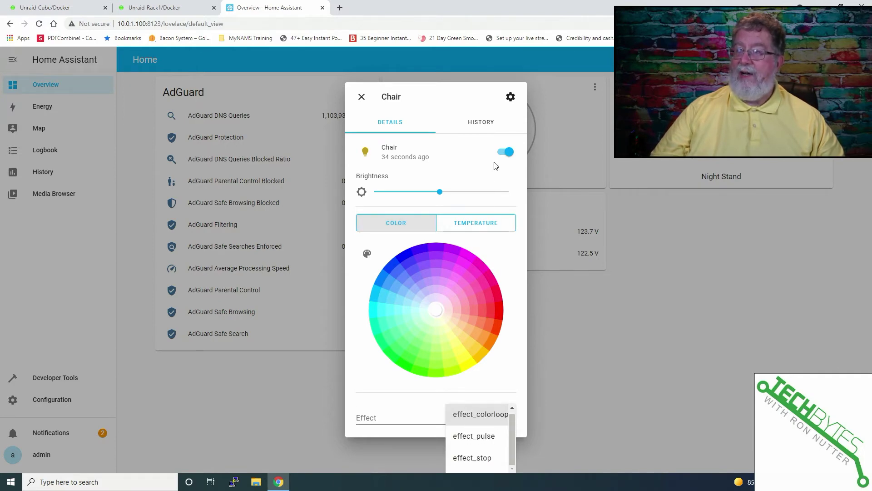
{"action": "left_click", "coordinate": [473, 121]}
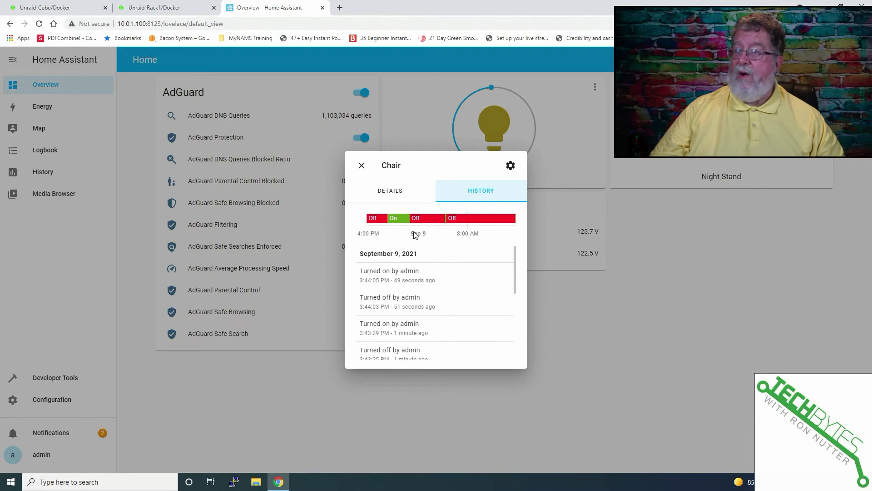
{"action": "left_click", "coordinate": [361, 165]}
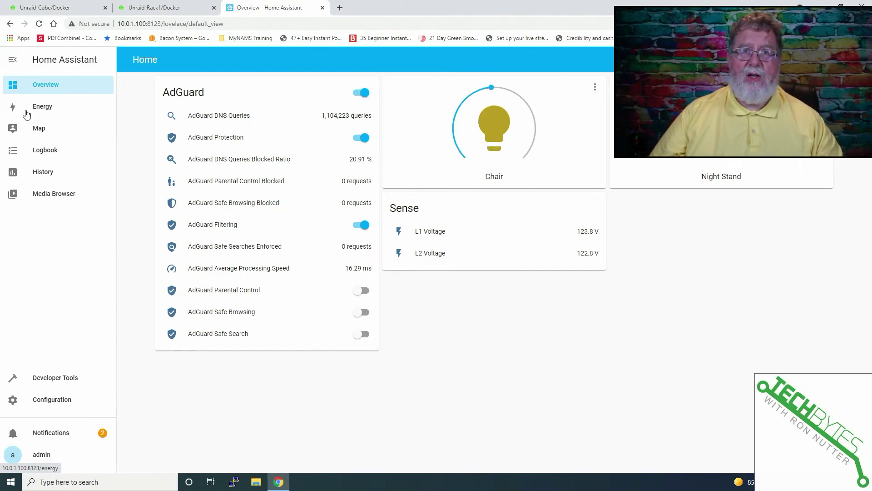
- Save the LIFX system options with auto-adding new devices and polling for updates left enabled
{"action": "left_click", "coordinate": [66, 404]}
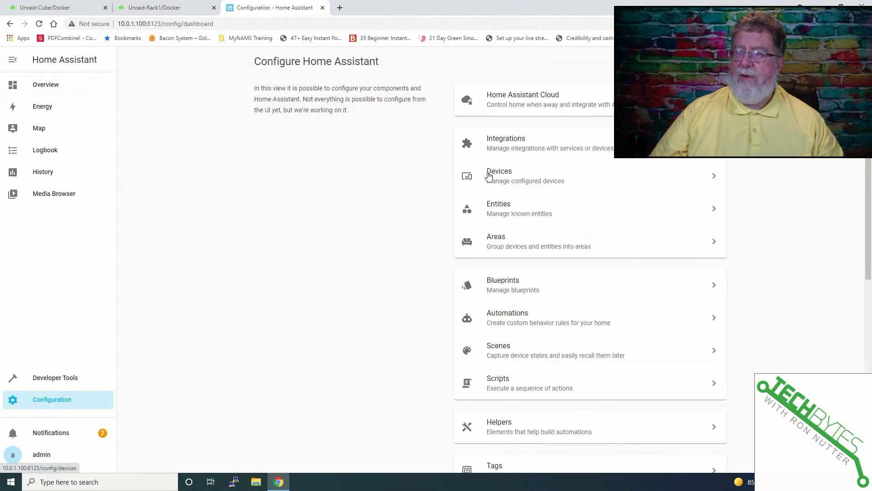
{"action": "left_click", "coordinate": [536, 140]}
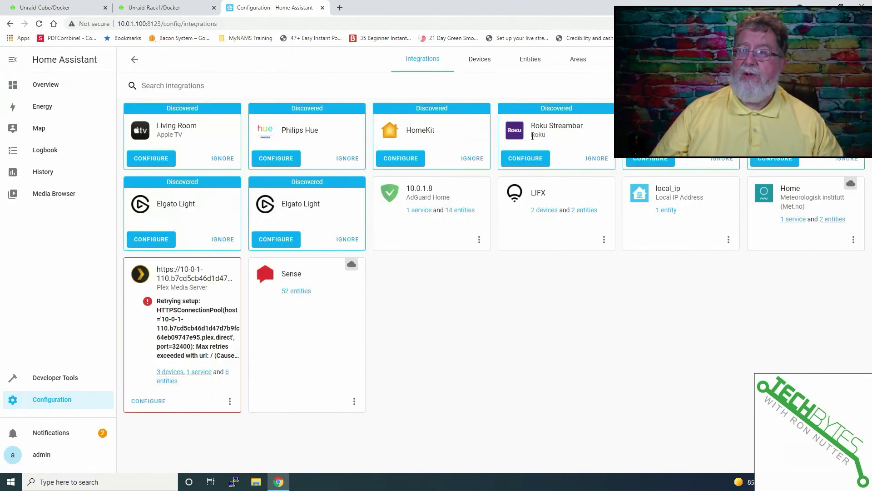
{"action": "left_click", "coordinate": [604, 239]}
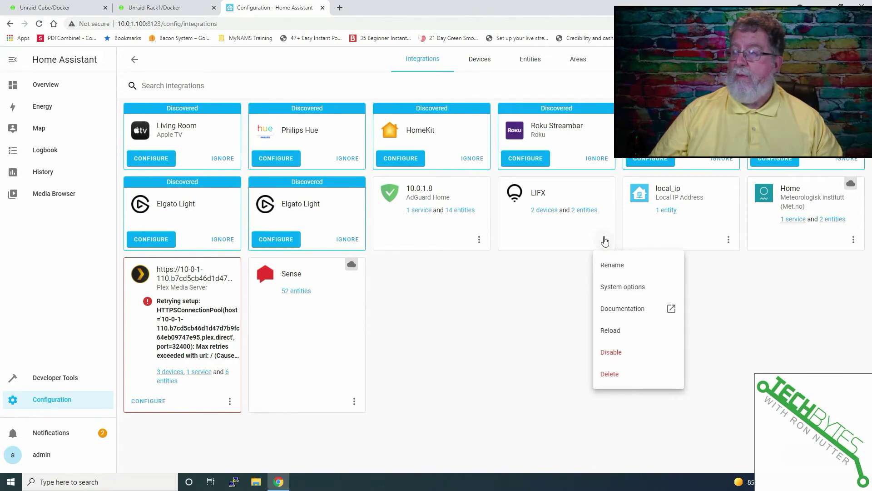
{"action": "left_click", "coordinate": [618, 288]}
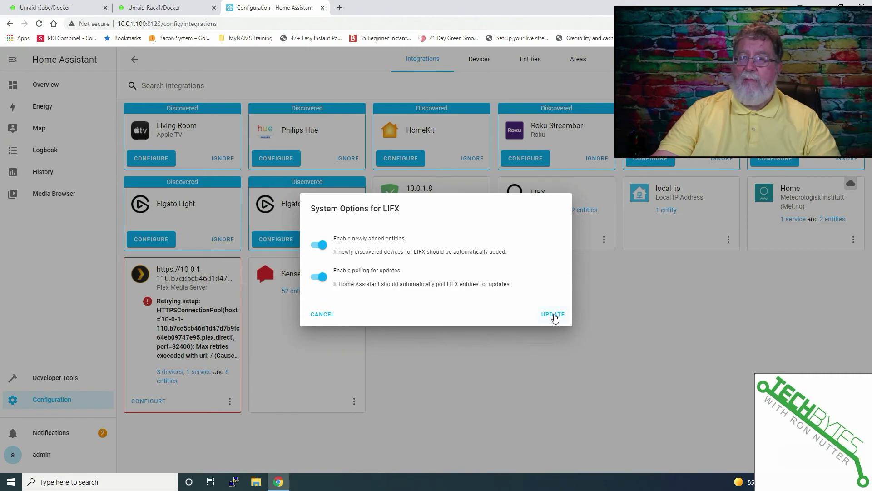
{"action": "left_click", "coordinate": [554, 317]}
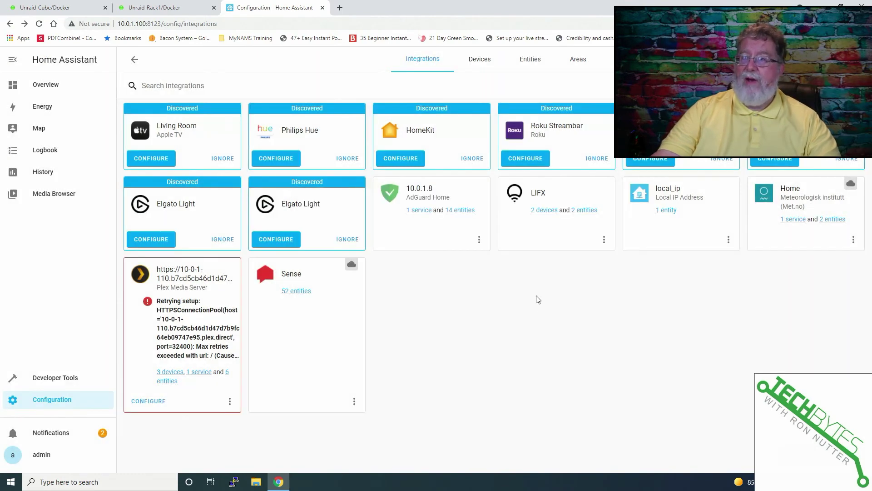
- From LIFX's 2 devices, open the Chair device and start a new automation for it
{"action": "left_click", "coordinate": [537, 209]}
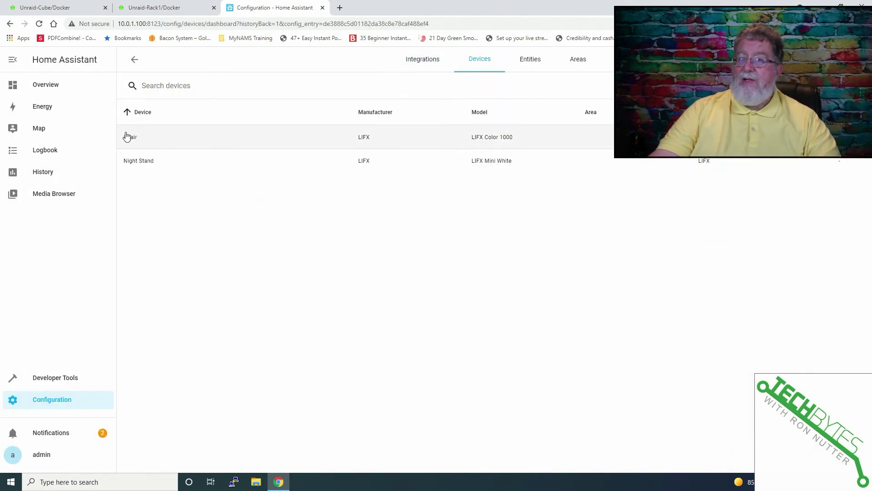
{"action": "left_click", "coordinate": [134, 140]}
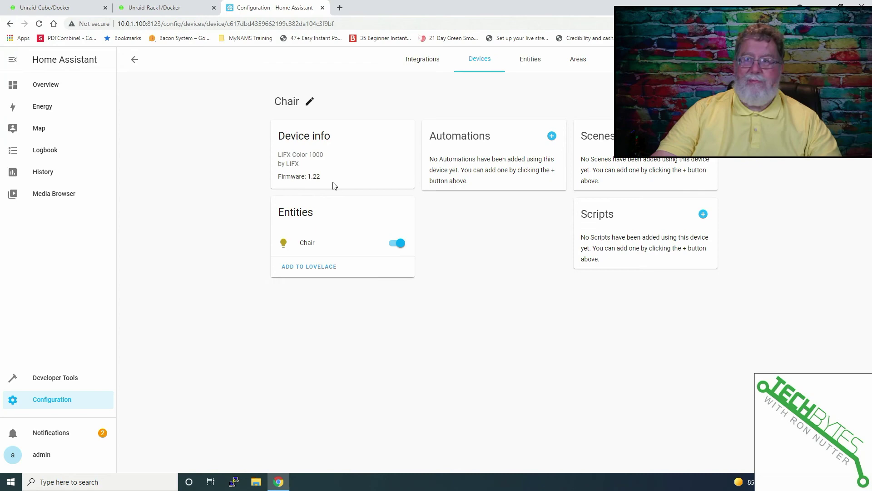
{"action": "left_click", "coordinate": [551, 136]}
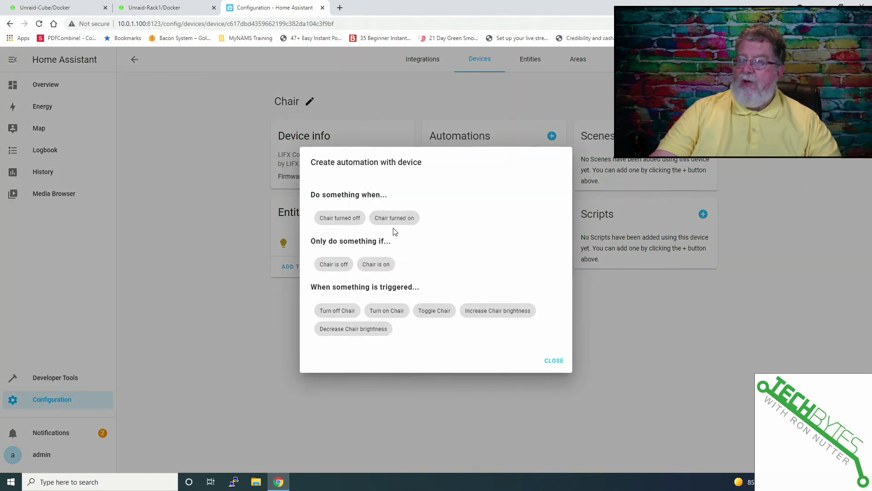